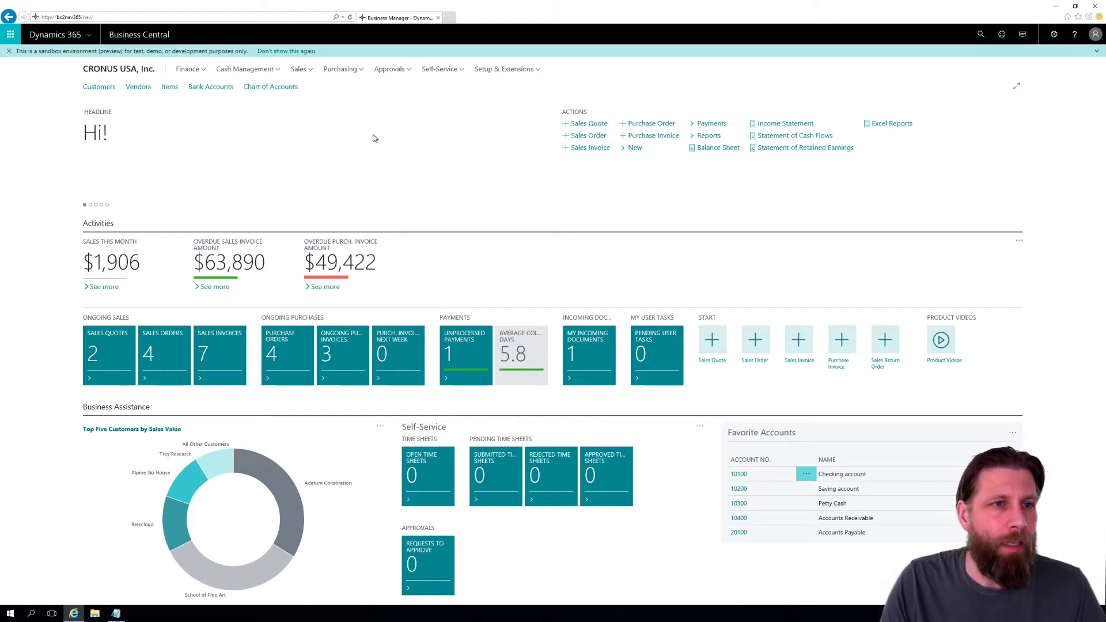
Step: Close the sandbox environment notification bar on the CRONUS USA Business Manager home page
left_click(9, 50)
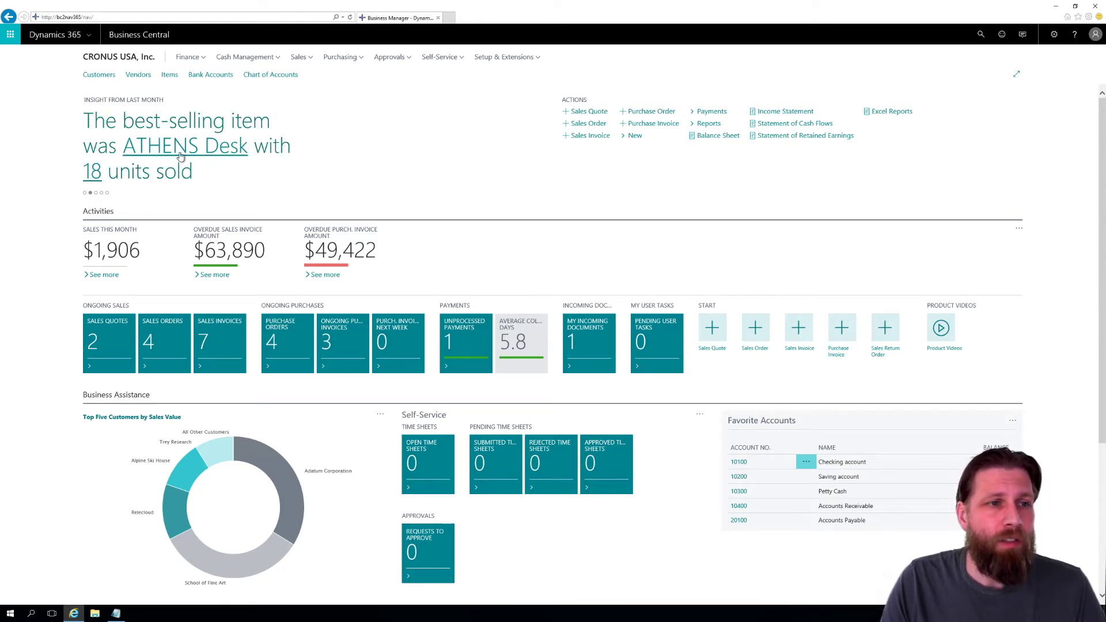
Step: Advance the headline carousel to the next insight about last month
left_click(92, 193)
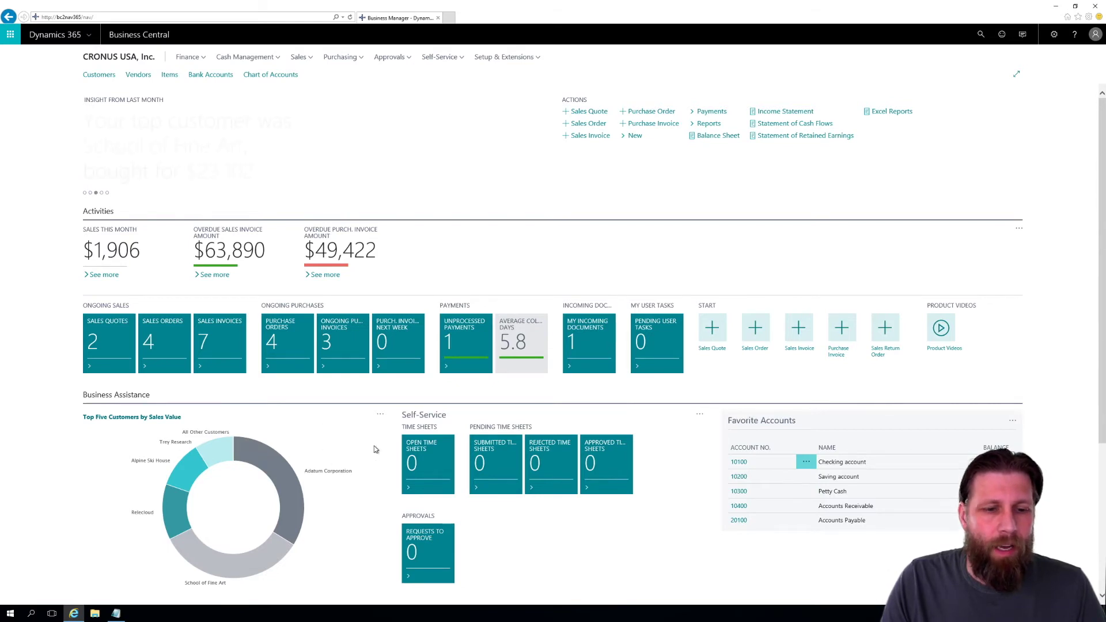
scroll(375, 448, "down", 3)
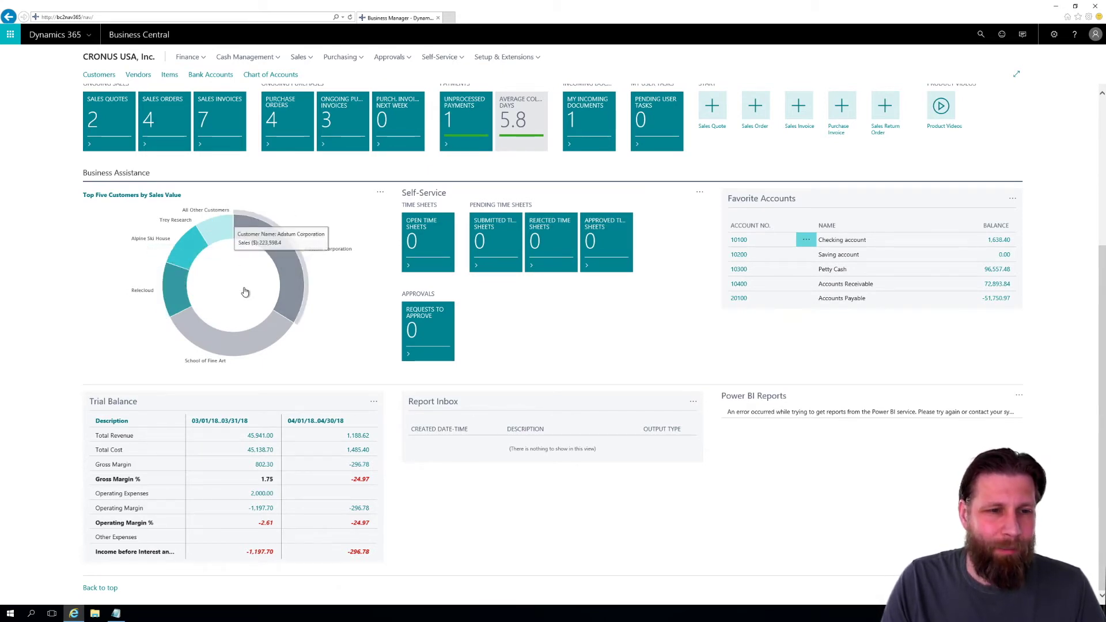
left_click(285, 259)
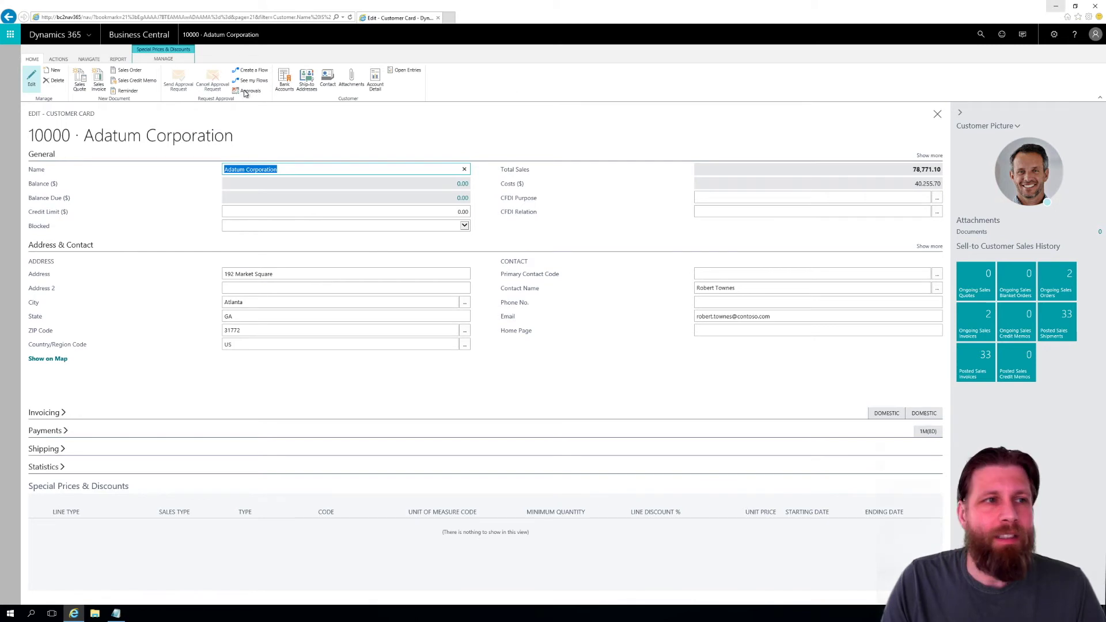
left_click(935, 114)
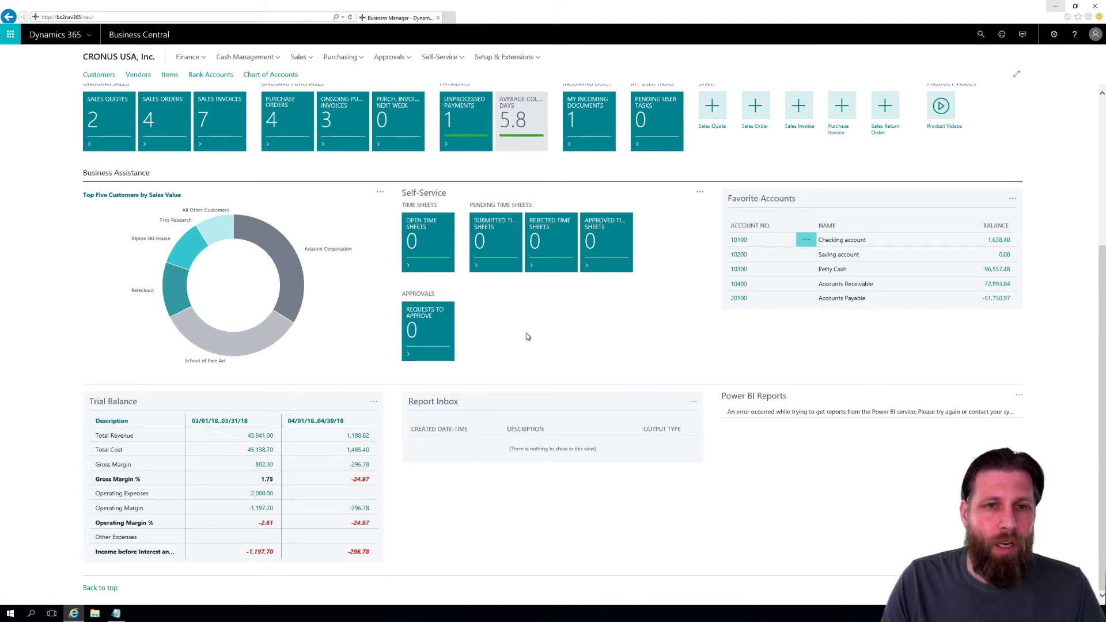
scroll(527, 333, "up", 5)
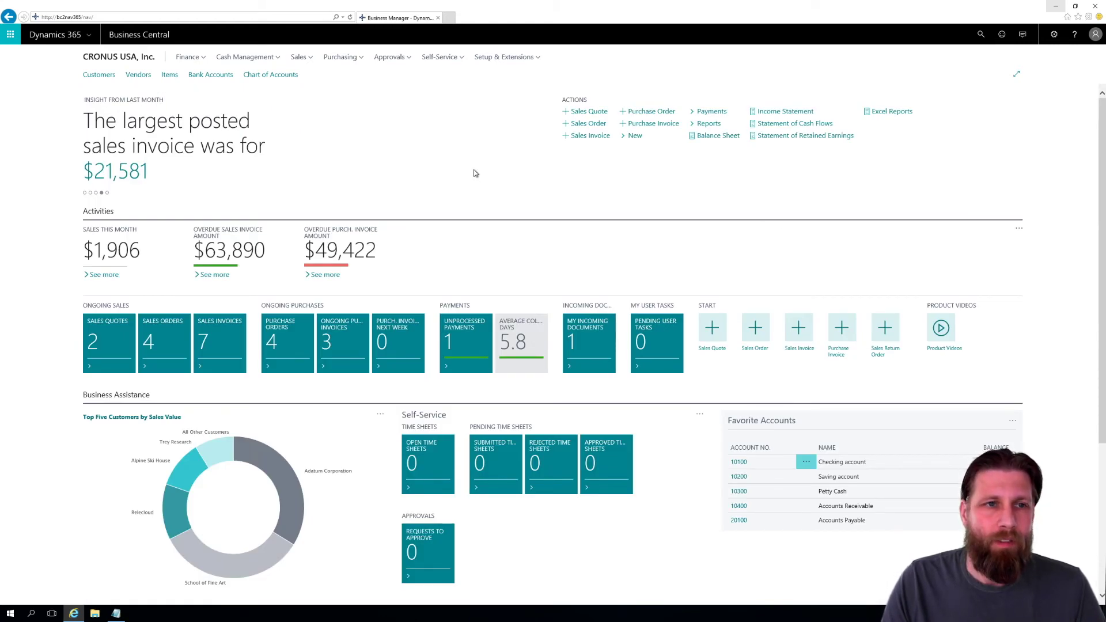